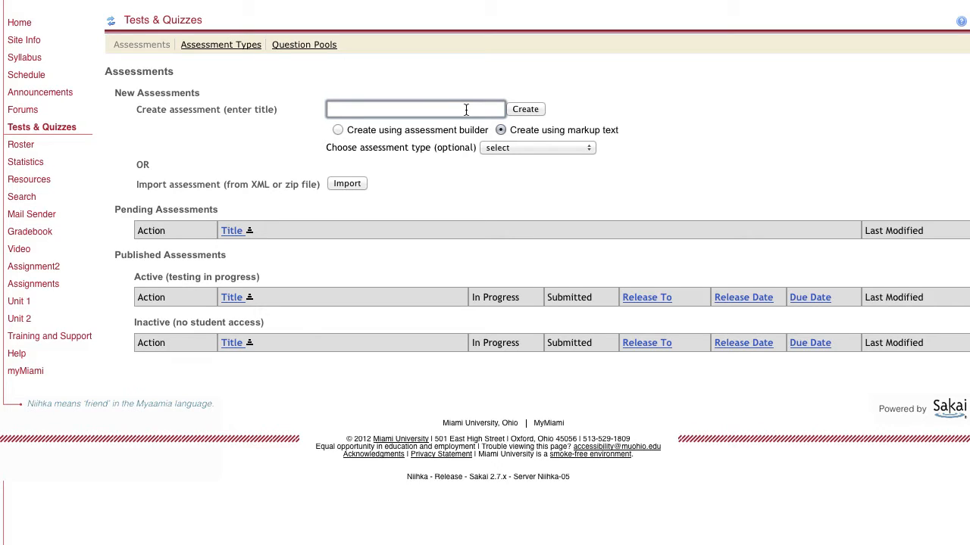
# Create a new assessment titled "quiz using markup" with the markup text option
pyautogui.write('quiz using markup')
pyautogui.click(529, 108)
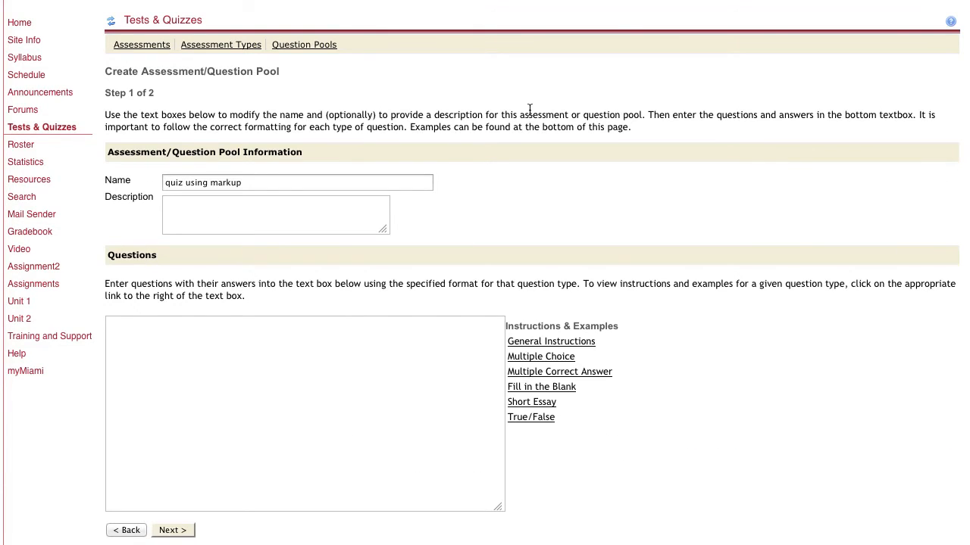
# Enter the question "1. Do you understand unit 1?" in the questions text, with the answers yes and no on separate lines
pyautogui.scroll(-3, 669, 236)
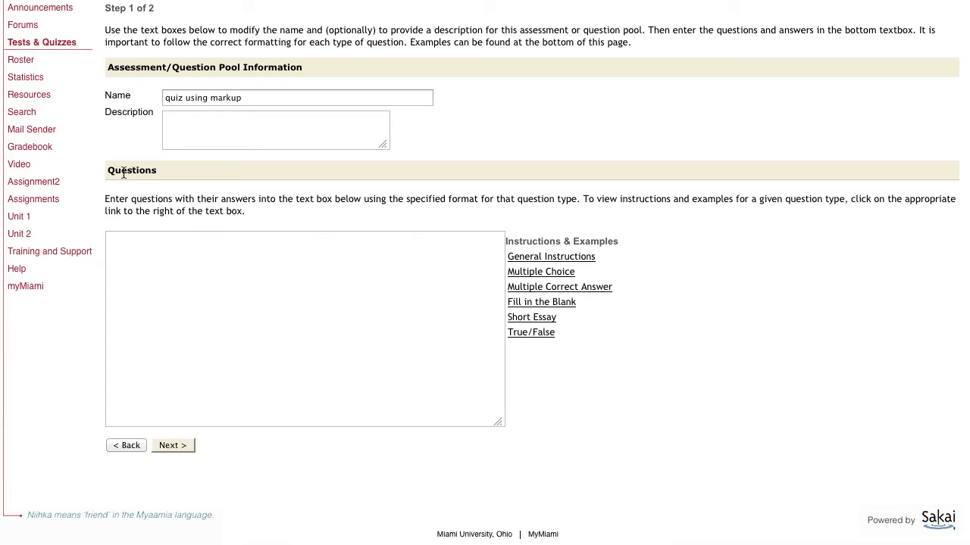
pyautogui.click(218, 280)
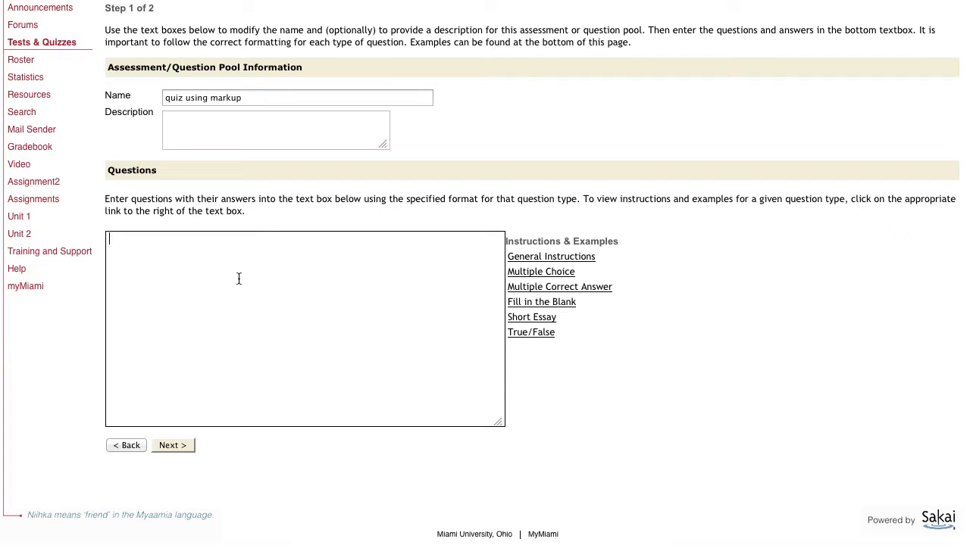
pyautogui.write('What')
pyautogui.press('BackSpace')
pyautogui.press('BackSpace')
pyautogui.press('BackSpace')
pyautogui.press('BackSpace')
pyautogui.write('1')
pyautogui.write('. Do you under')
pyautogui.write('stand th')
pyautogui.press('BackSpace')
pyautogui.press('BackSpace')
pyautogui.write('unit 1? ')
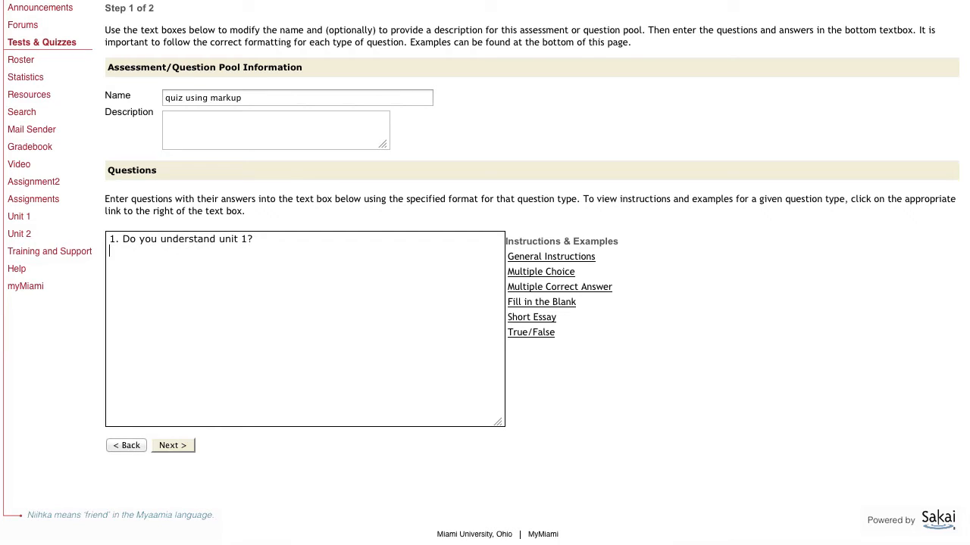
pyautogui.write('yes ')
pyautogui.write('no')
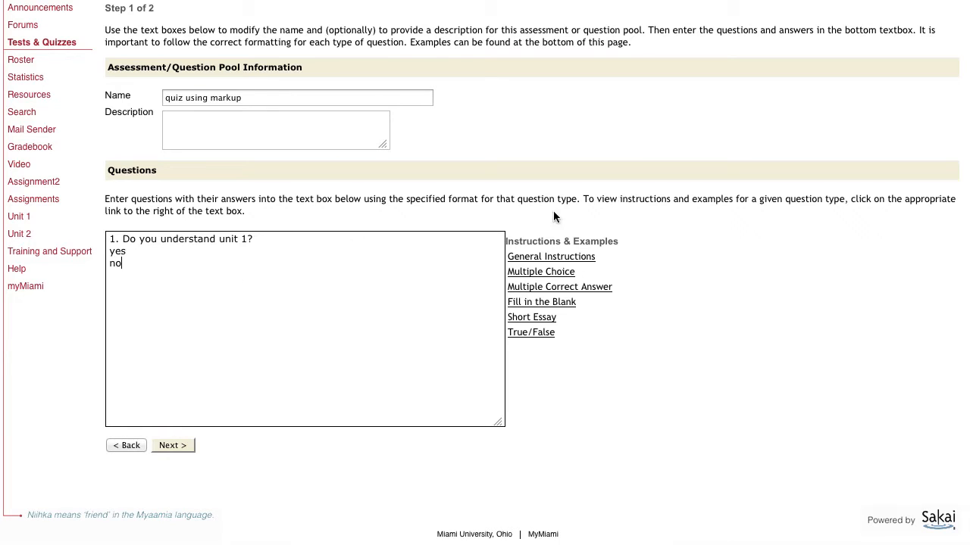
# Consult the Multiple Choice example and add "(1 point)" after question number 1, moving the question text to its own line
pyautogui.click(542, 273)
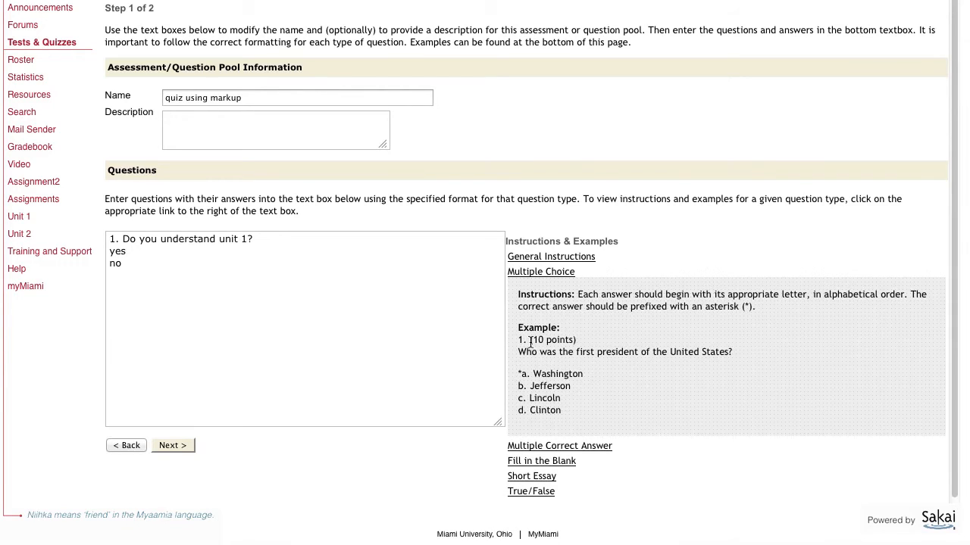
pyautogui.moveTo(529, 340); pyautogui.dragTo(579, 348)
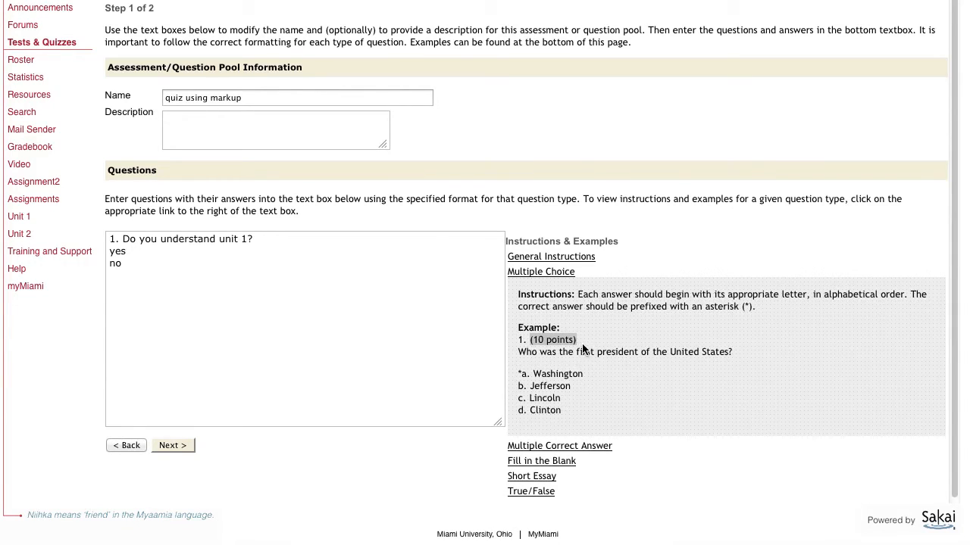
pyautogui.click(581, 350)
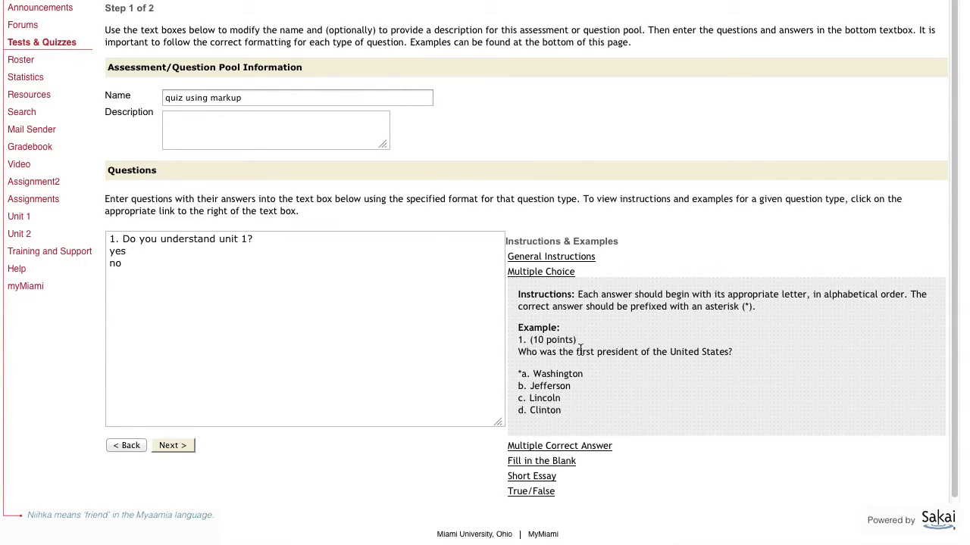
pyautogui.click(118, 238)
pyautogui.write('(1')
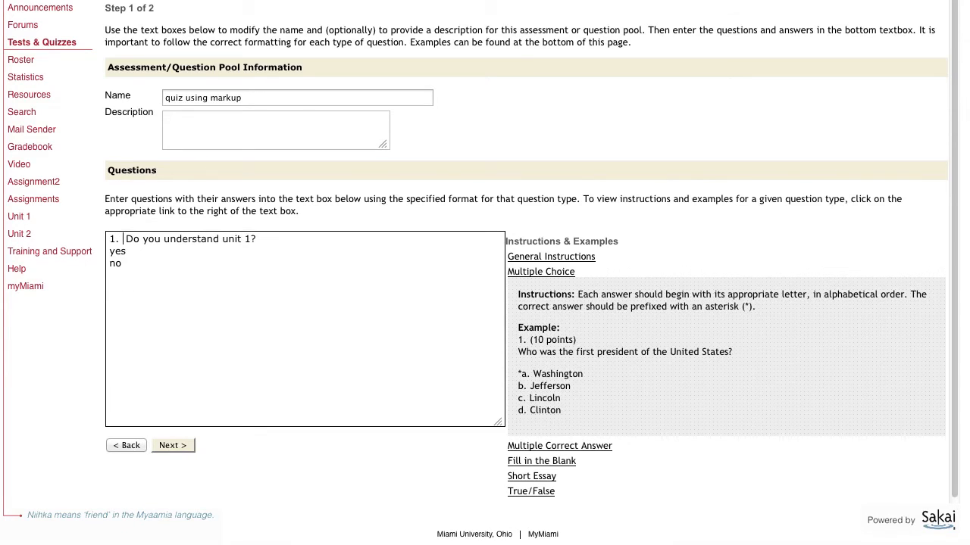
pyautogui.write(' point)')
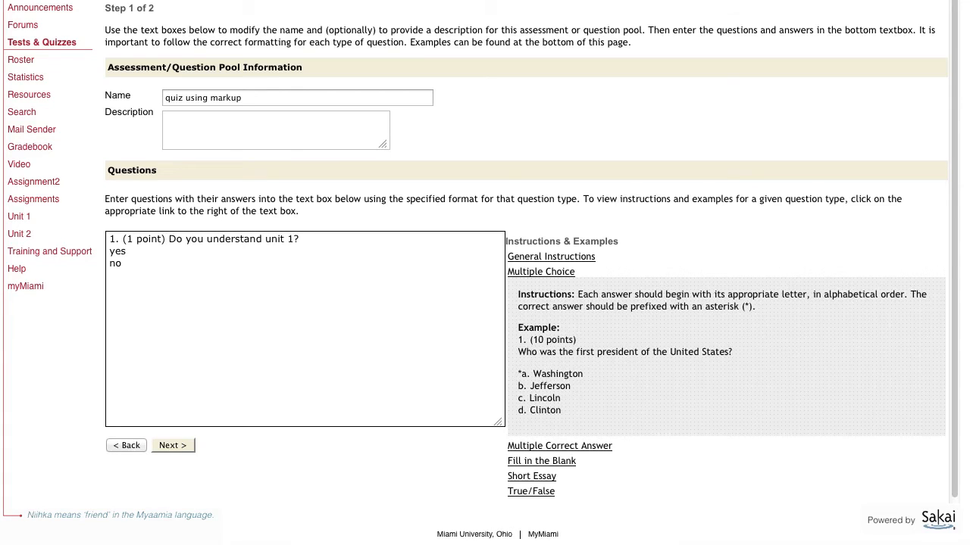
pyautogui.press('Return')
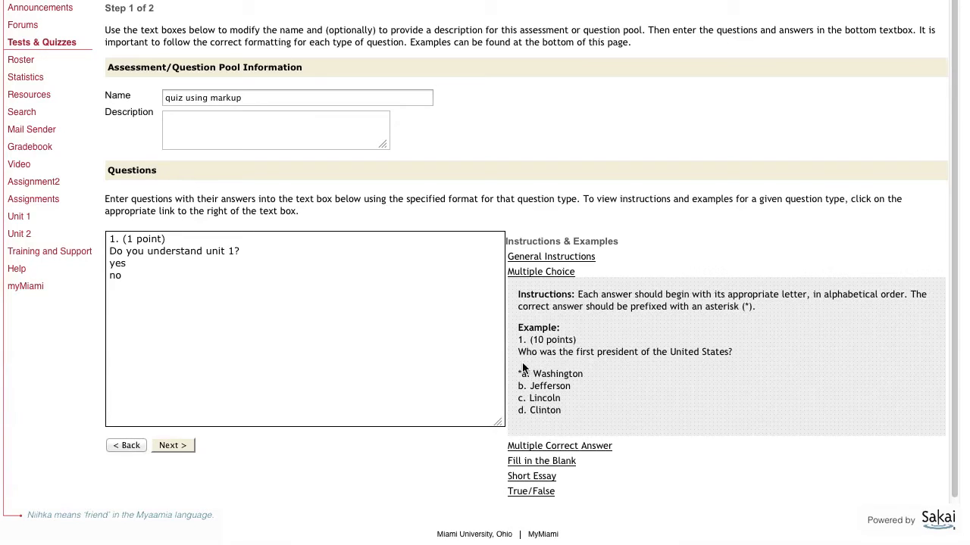
# Separate the answers with a blank line, letter them "a. yes" and "b. no", and mark yes as correct with an asterisk
pyautogui.click(254, 256)
pyautogui.press('Return')
pyautogui.click(110, 277)
pyautogui.write('a. yes ')
pyautogui.write('b.')
pyautogui.click(520, 373)
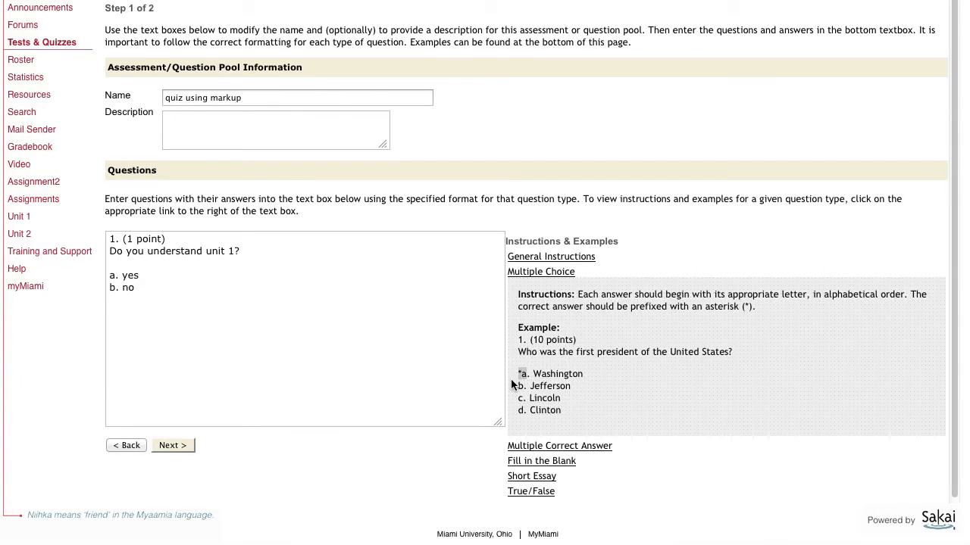
pyautogui.click(113, 278)
pyautogui.write('*')
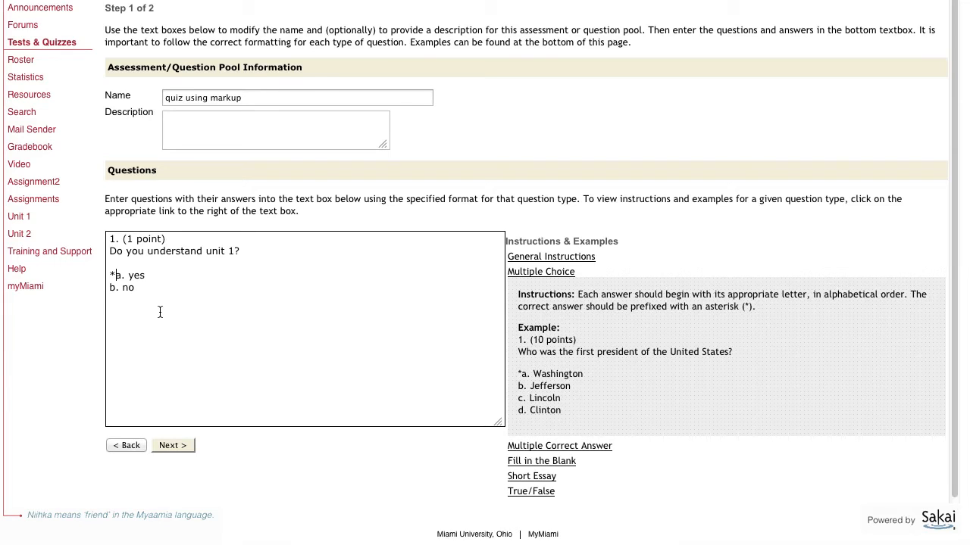
# Add a second question headed "2. (5 points)" with the text "What is the meaning of life?" on the following line
pyautogui.click(242, 313)
pyautogui.write('2. (5 points)')
pyautogui.press('Return')
pyautogui.write('What is the ')
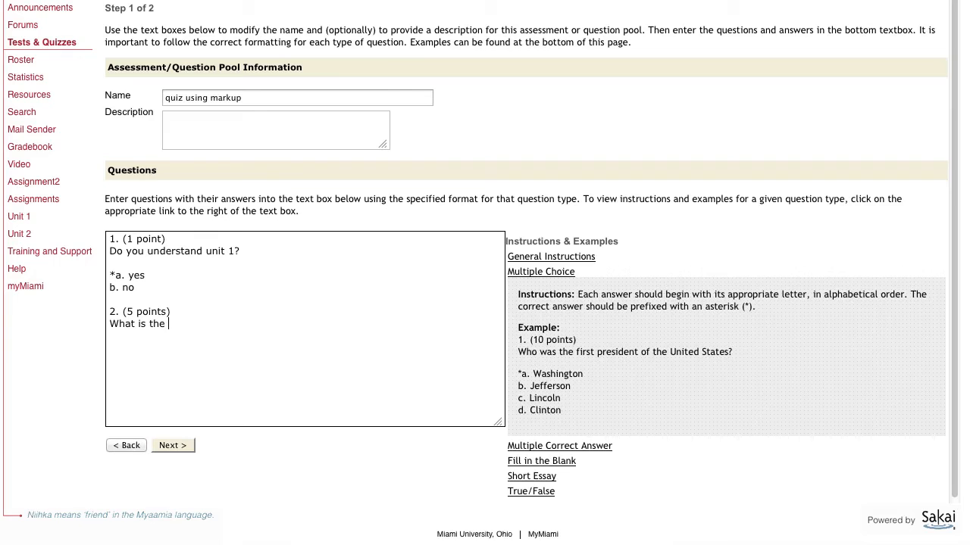
pyautogui.write('meaning of life?')
# Check question 2 against the Short Essay instructions, then create the assessment from the two validated questions
pyautogui.click(555, 277)
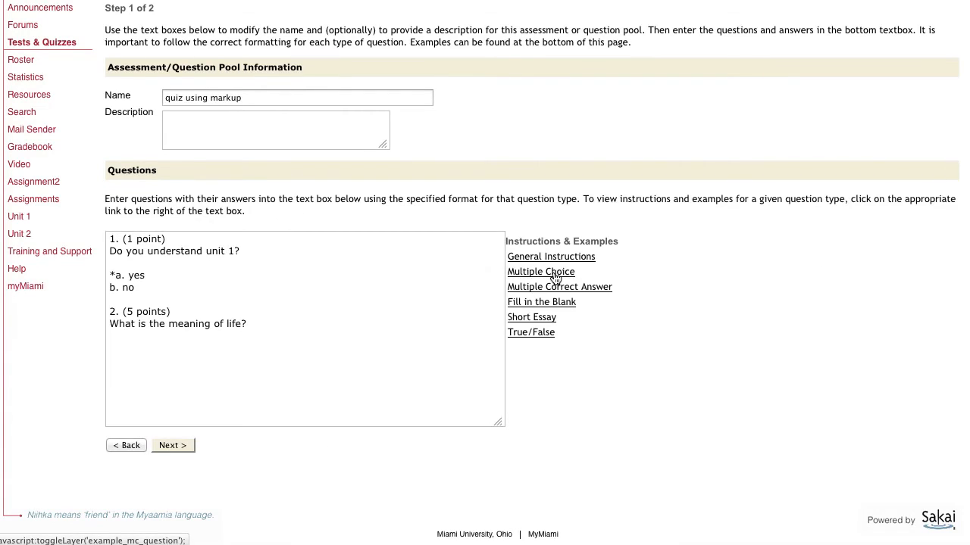
pyautogui.click(542, 320)
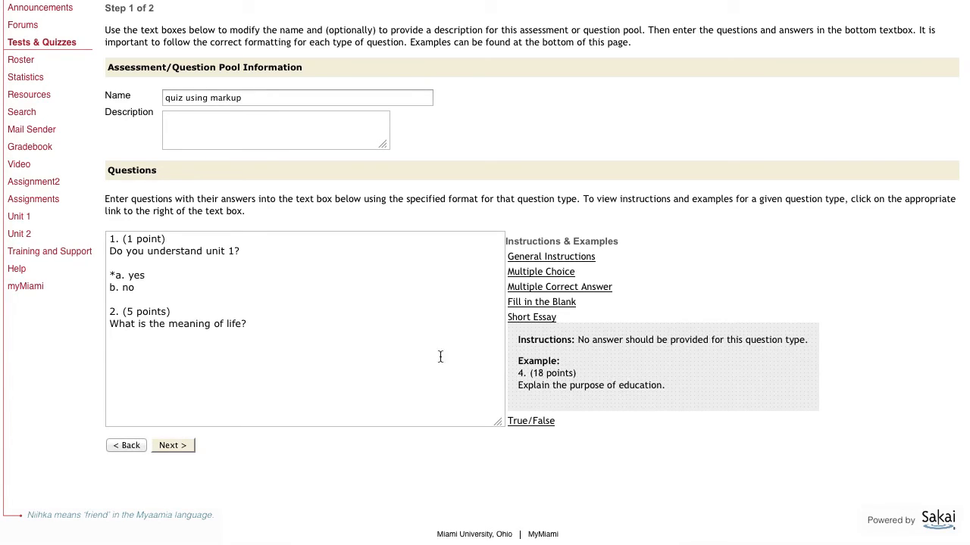
pyautogui.click(223, 376)
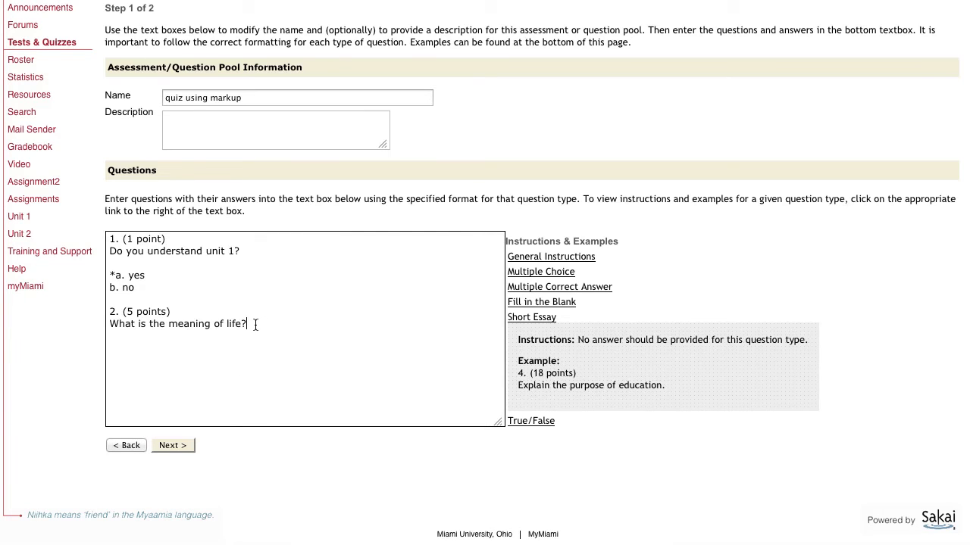
pyautogui.moveTo(255, 324); pyautogui.dragTo(103, 309)
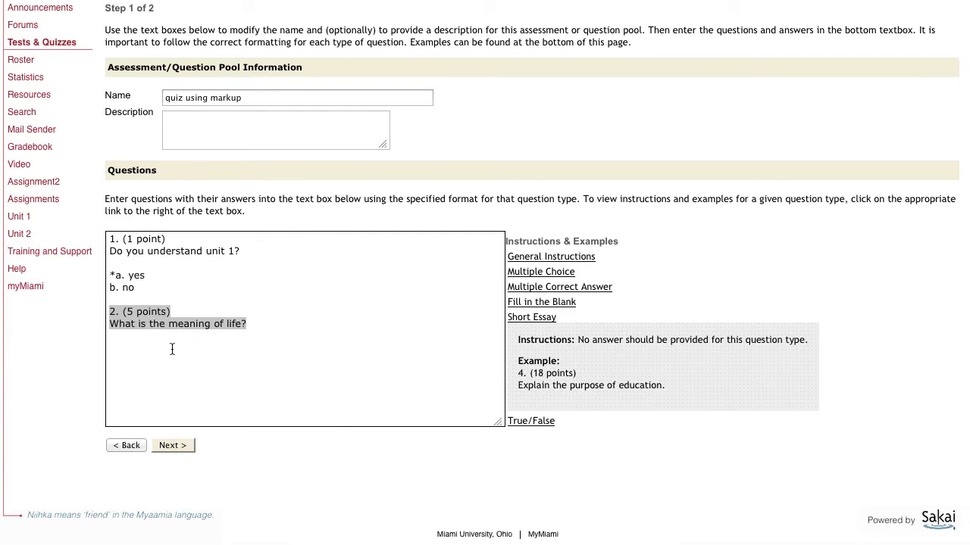
pyautogui.click(306, 383)
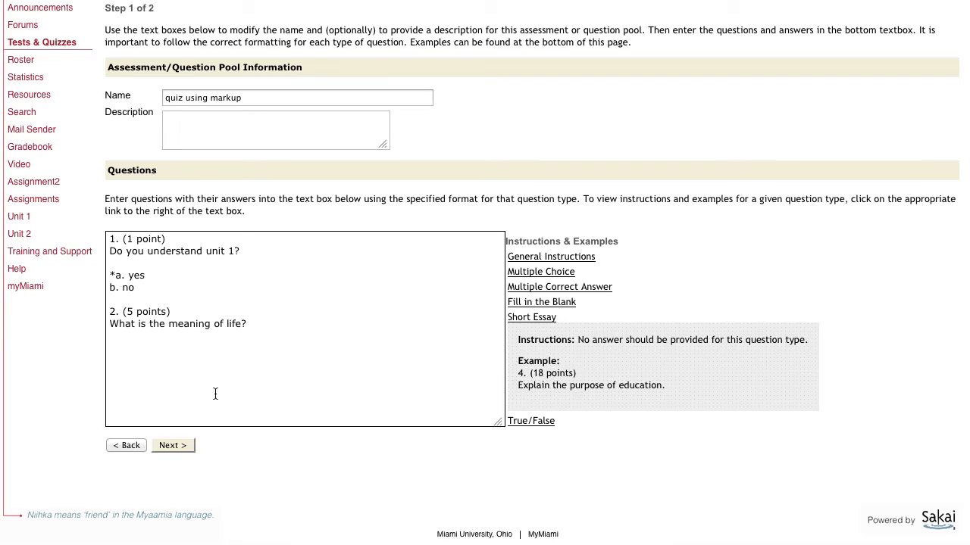
pyautogui.click(180, 446)
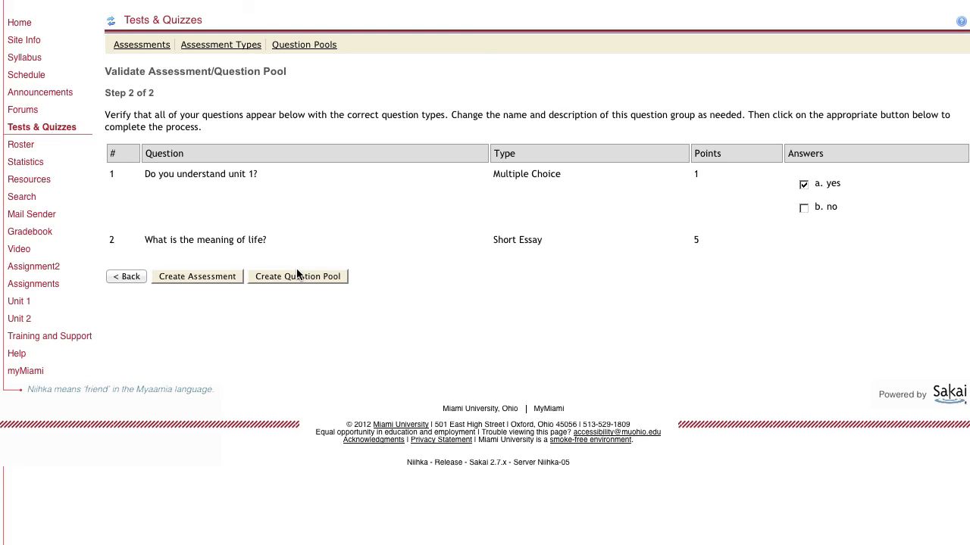
pyautogui.click(193, 276)
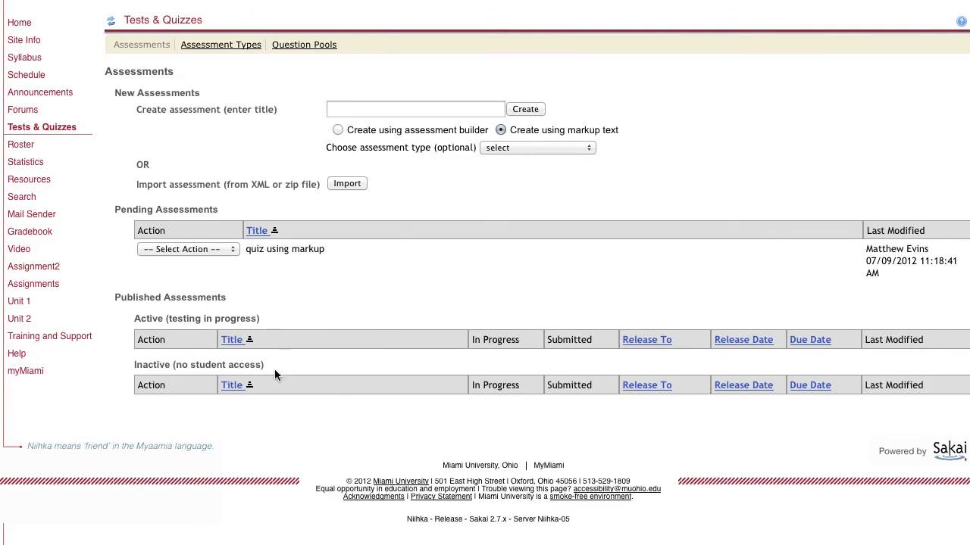
# Open the pending assessment "quiz using markup" for editing and look through the question types that can be added
pyautogui.click(229, 250)
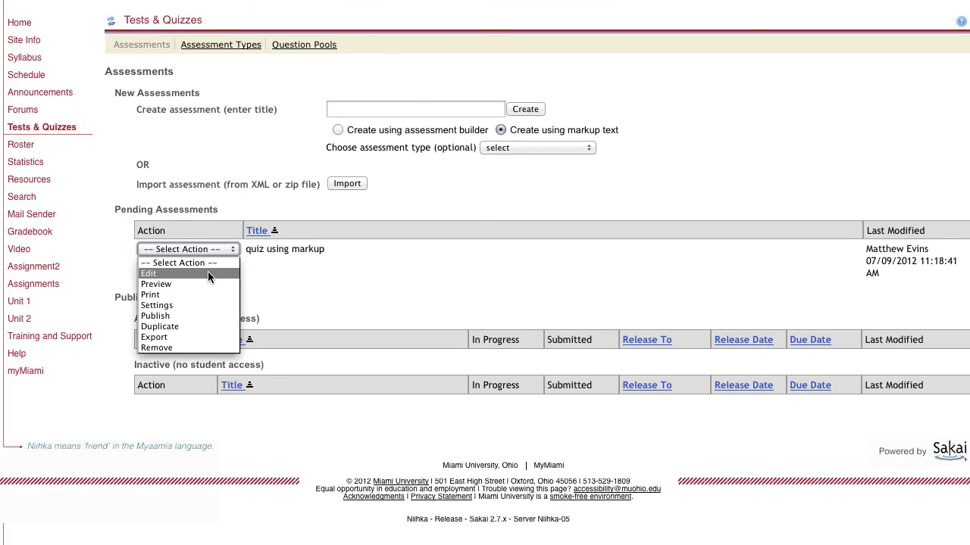
pyautogui.click(208, 273)
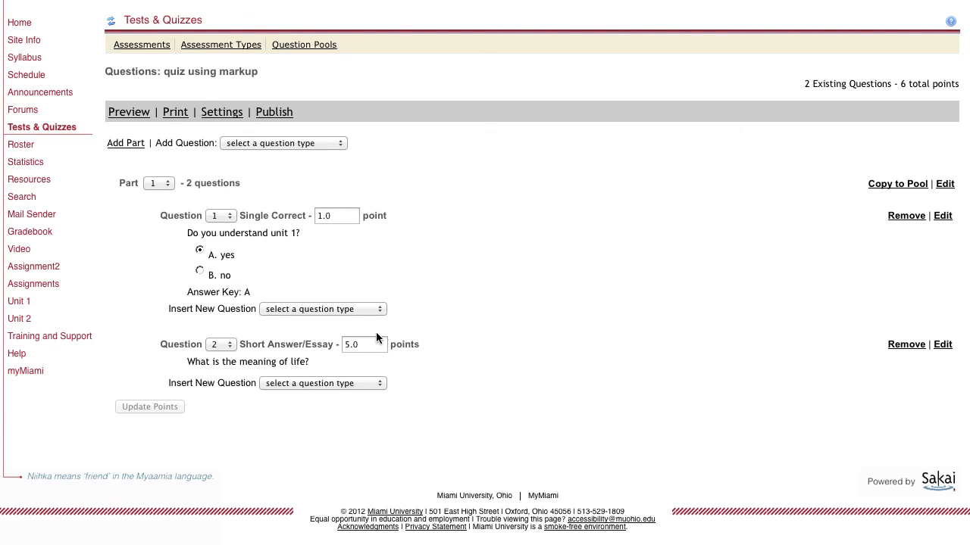
pyautogui.click(270, 145)
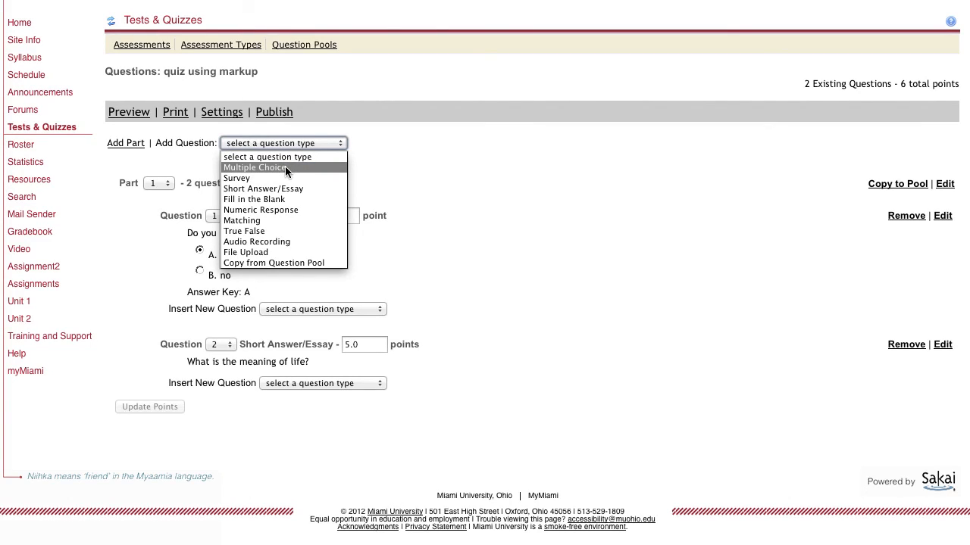
pyautogui.click(540, 251)
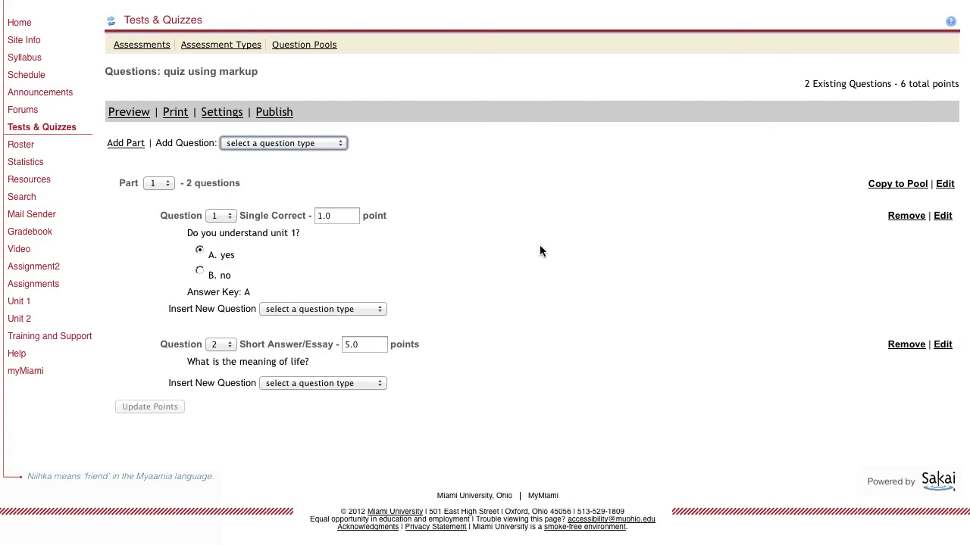